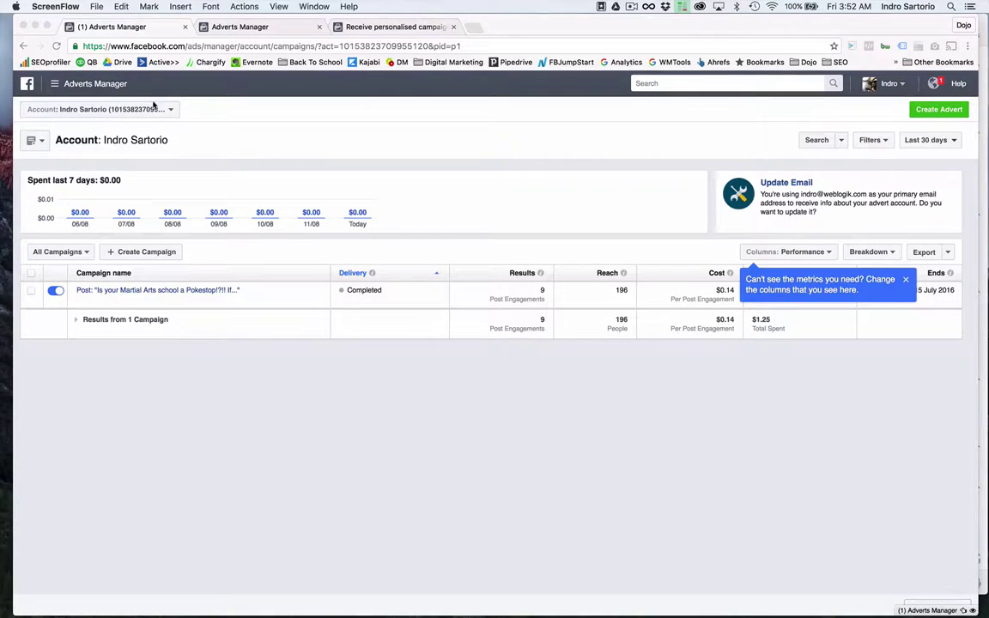
# - Check the Account dropdown twice, confirming only the personal advert account is listed, then open the profile menu
pyautogui.click(128, 109)
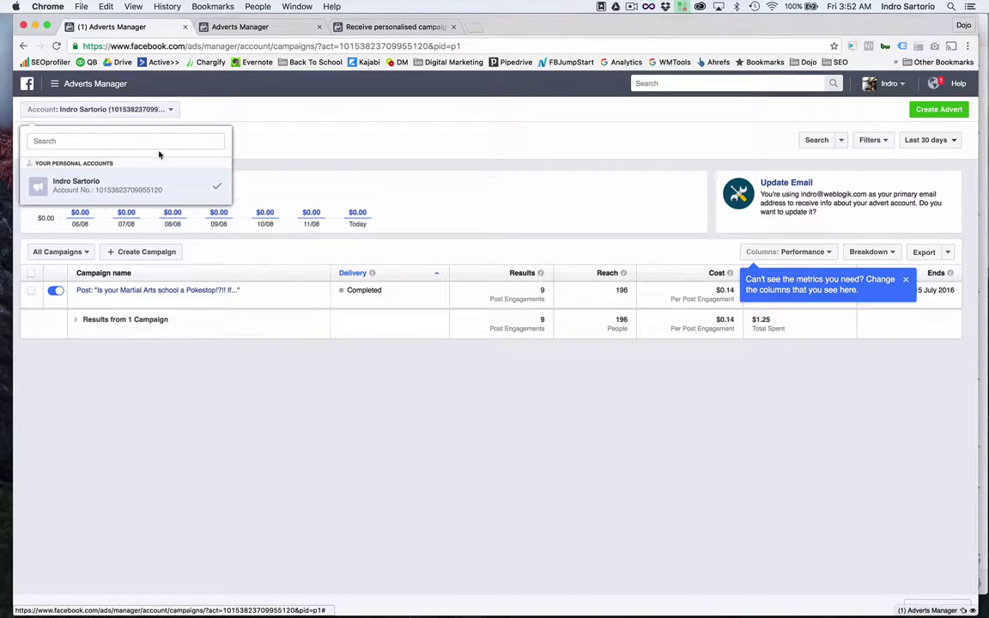
pyautogui.click(77, 109)
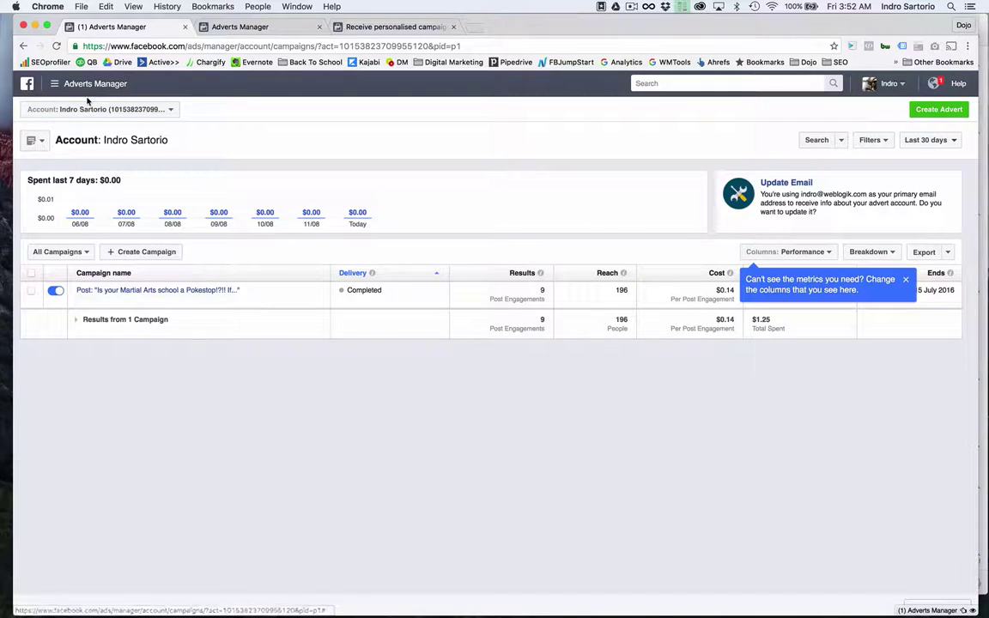
pyautogui.click(94, 109)
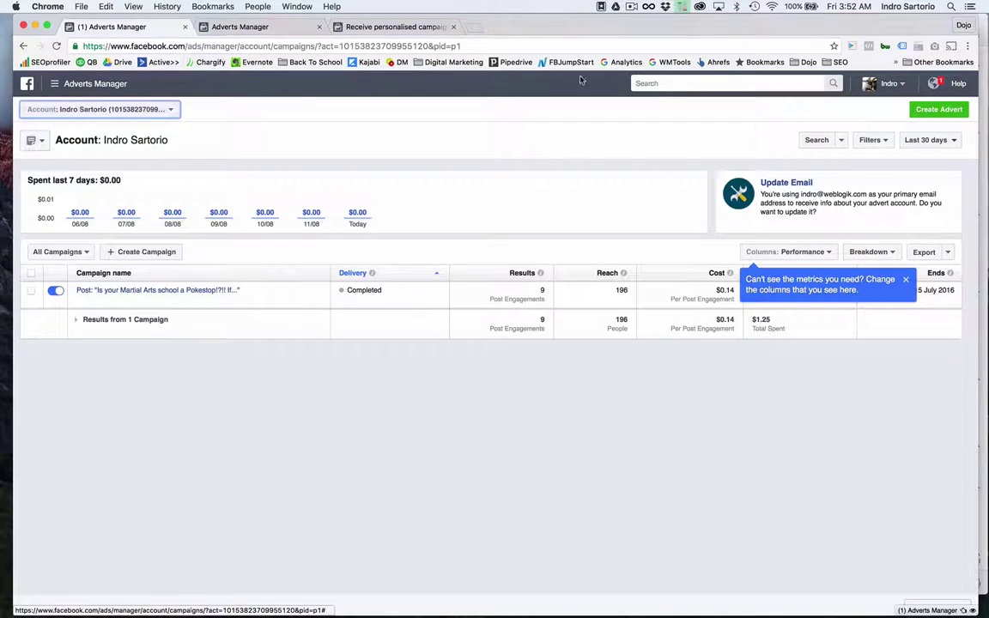
pyautogui.click(893, 83)
# - Log out, then sign in to Business Manager with the suggested email and password
pyautogui.click(886, 107)
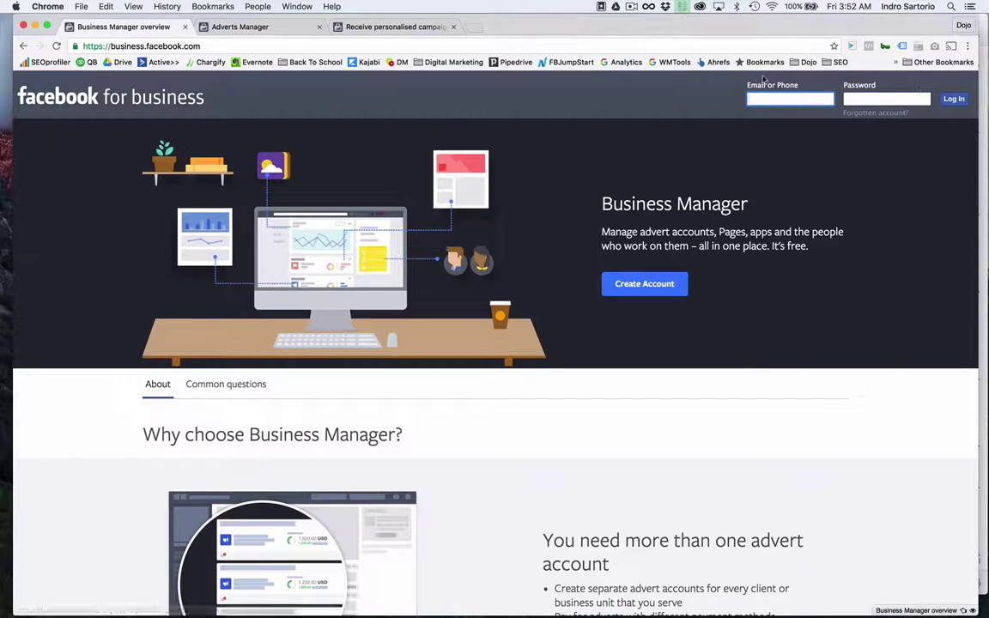
pyautogui.write('do')
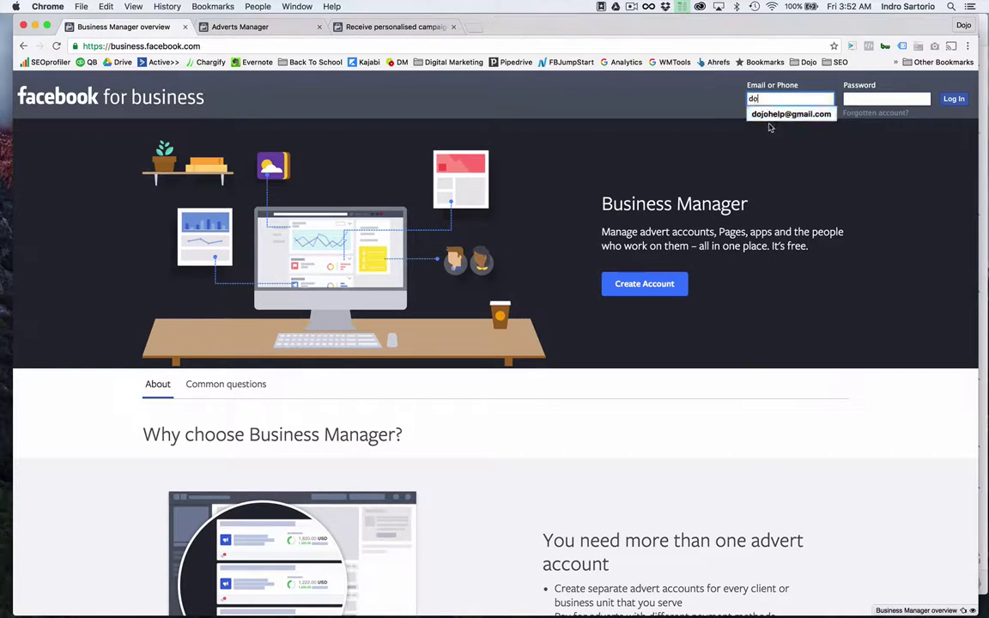
pyautogui.click(765, 128)
pyautogui.write('j')
pyautogui.click(791, 114)
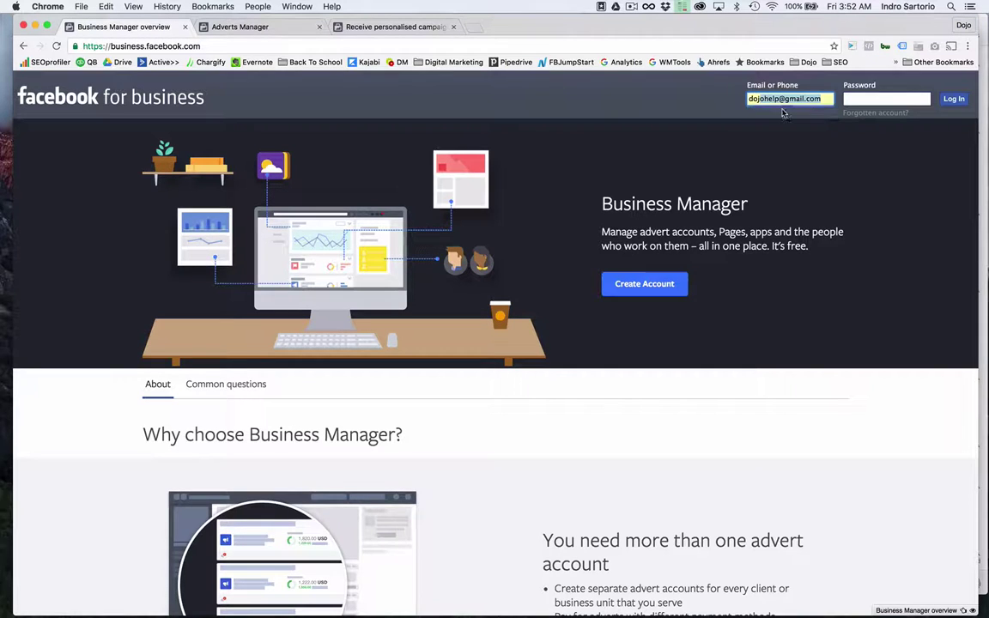
pyautogui.click(871, 99)
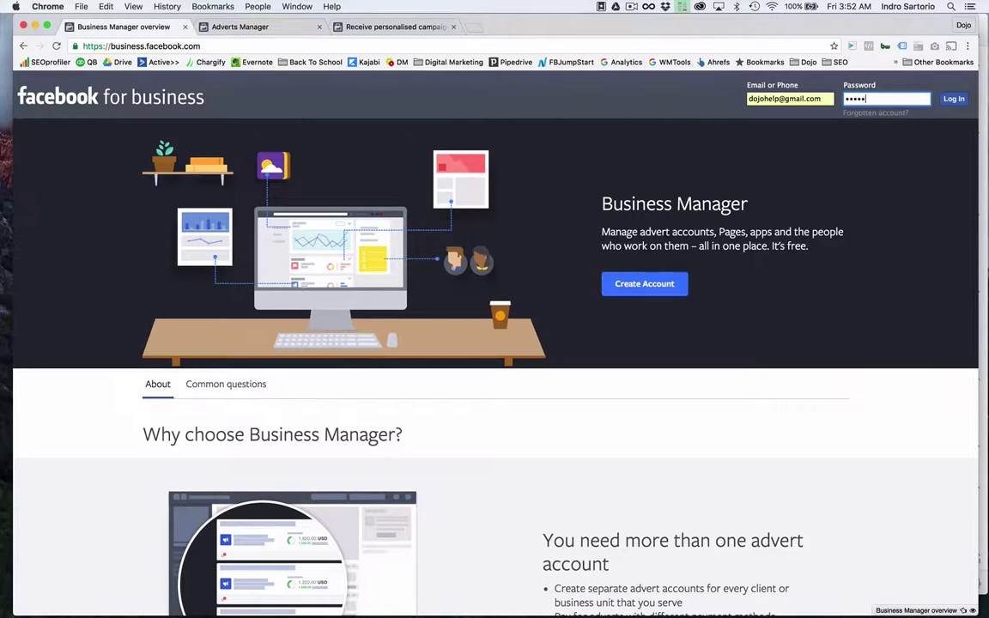
pyautogui.press('Return')
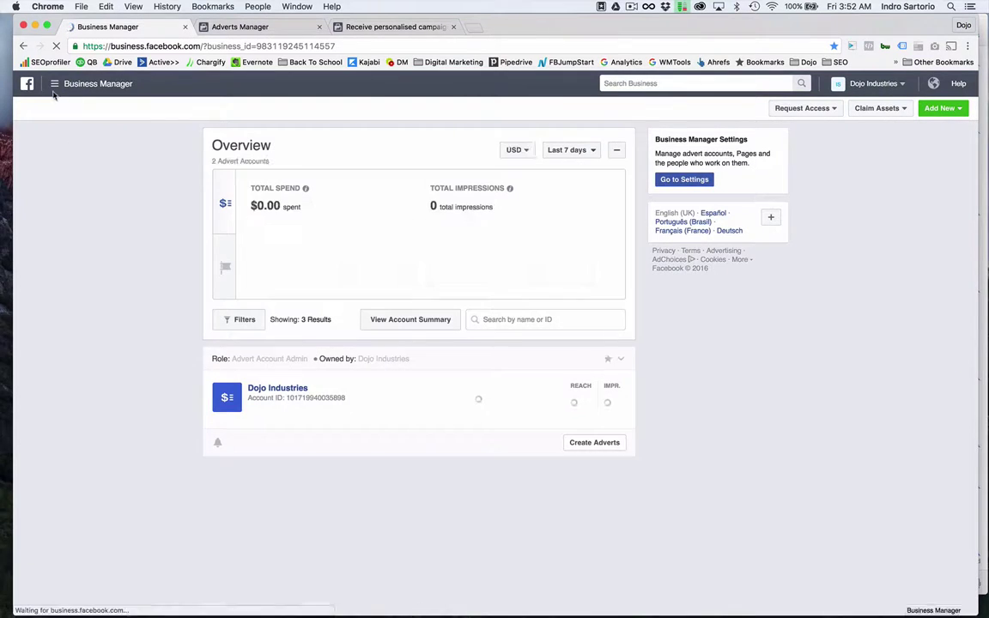
pyautogui.click(54, 83)
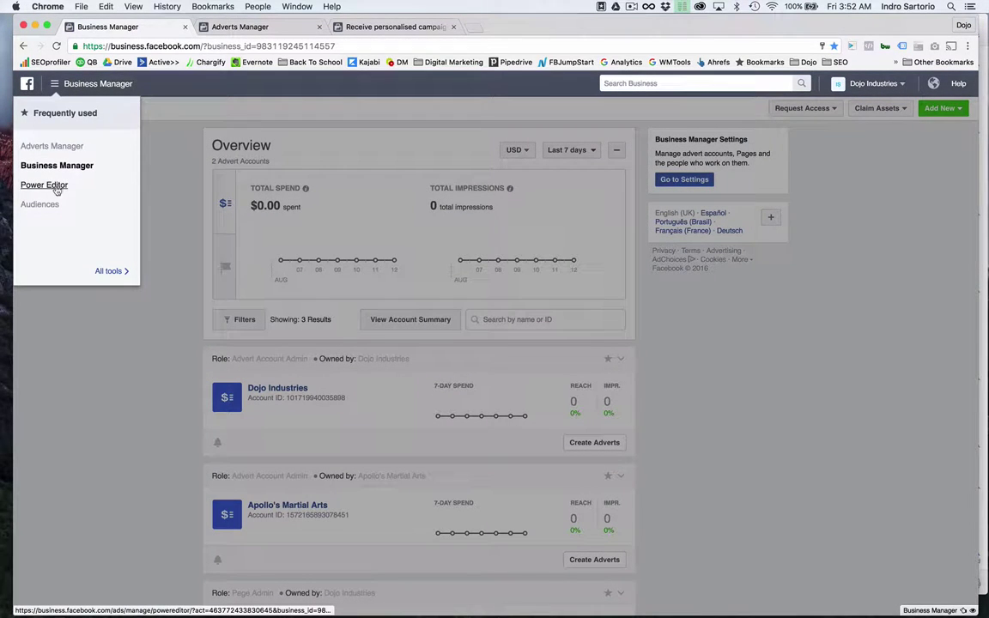
# - Open Power Editor for Indro Printing Dojo and try twice, without effect, to switch advert accounts
pyautogui.click(45, 185)
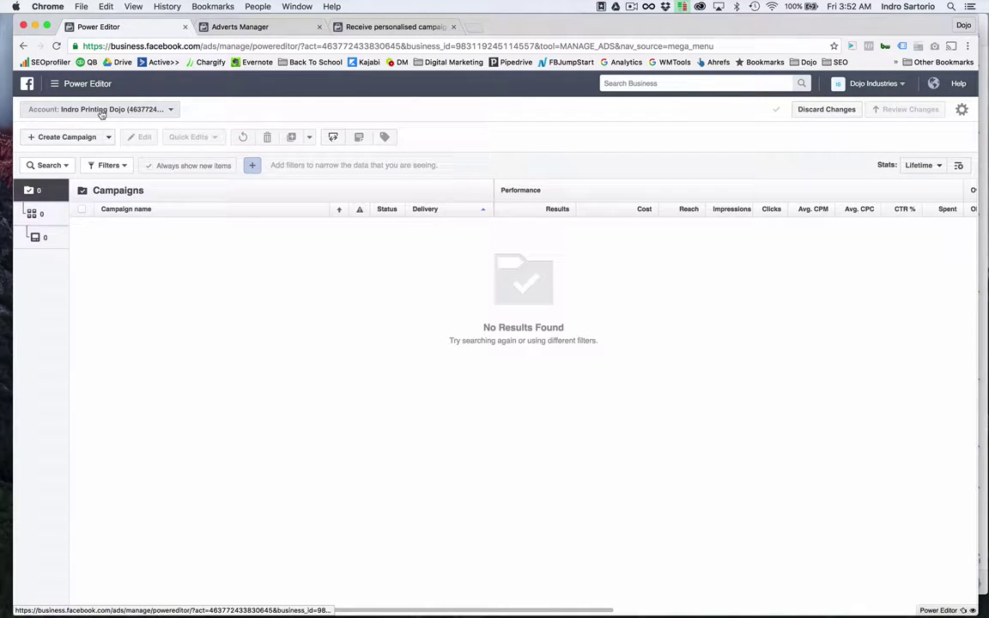
pyautogui.click(146, 109)
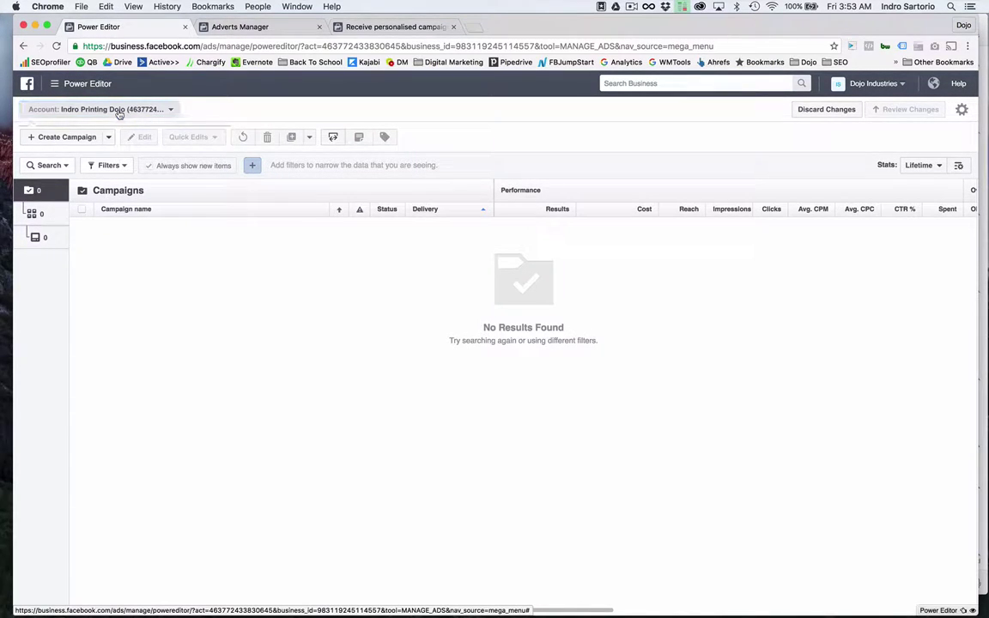
pyautogui.click(174, 110)
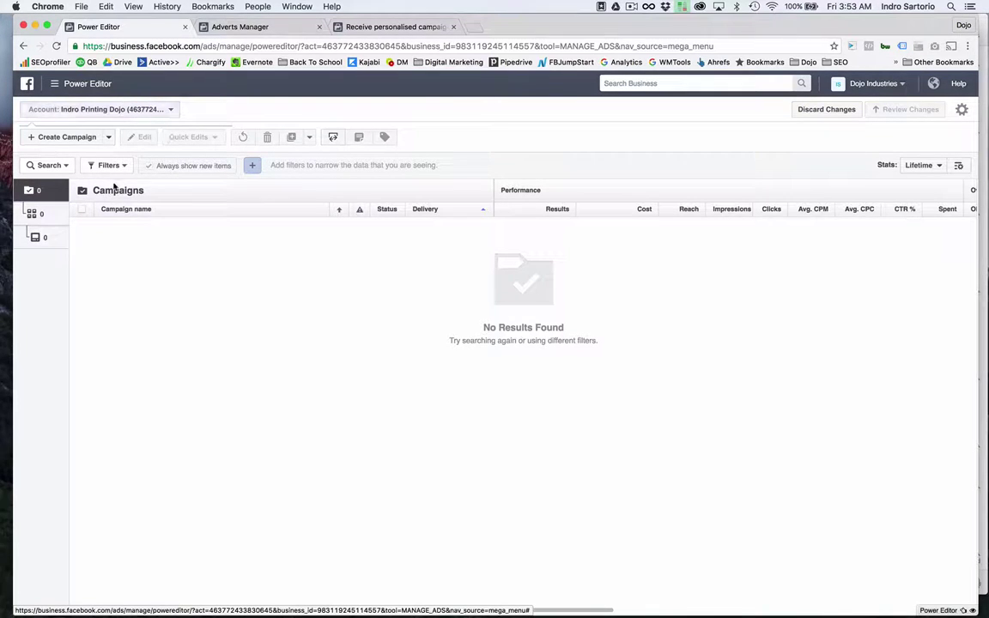
# - Go back to the Business Manager overview and view Dojo Industries' nine campaigns ($1,319.88 spent) in a new tab
pyautogui.click(55, 83)
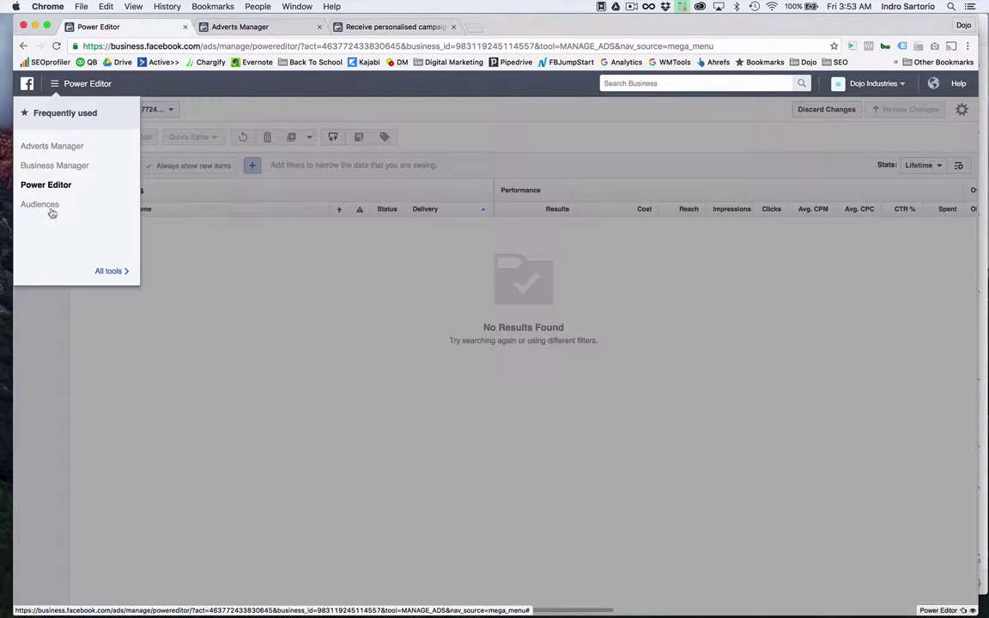
pyautogui.click(55, 165)
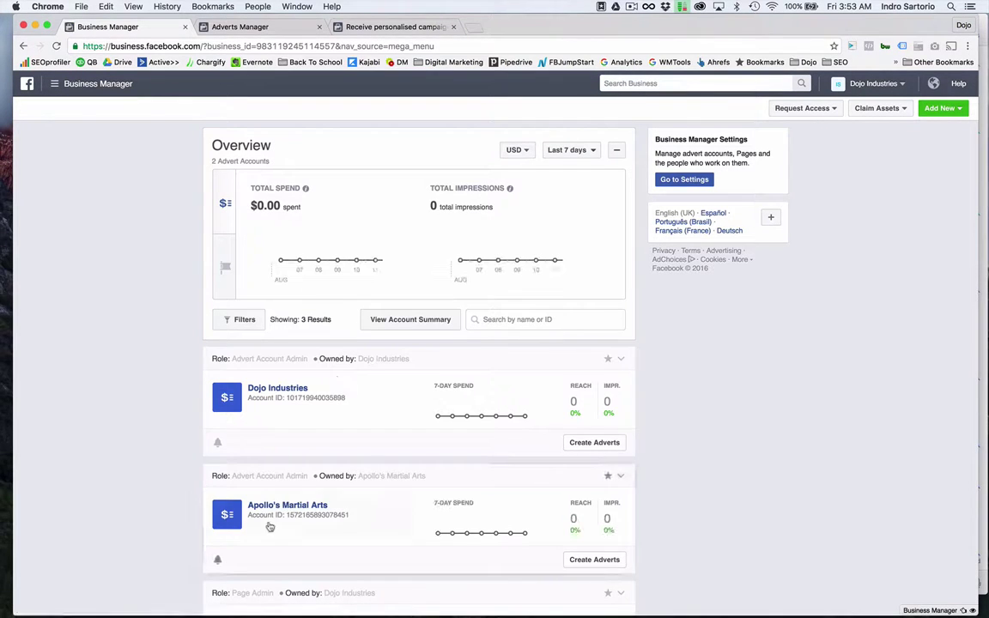
pyautogui.click(276, 388)
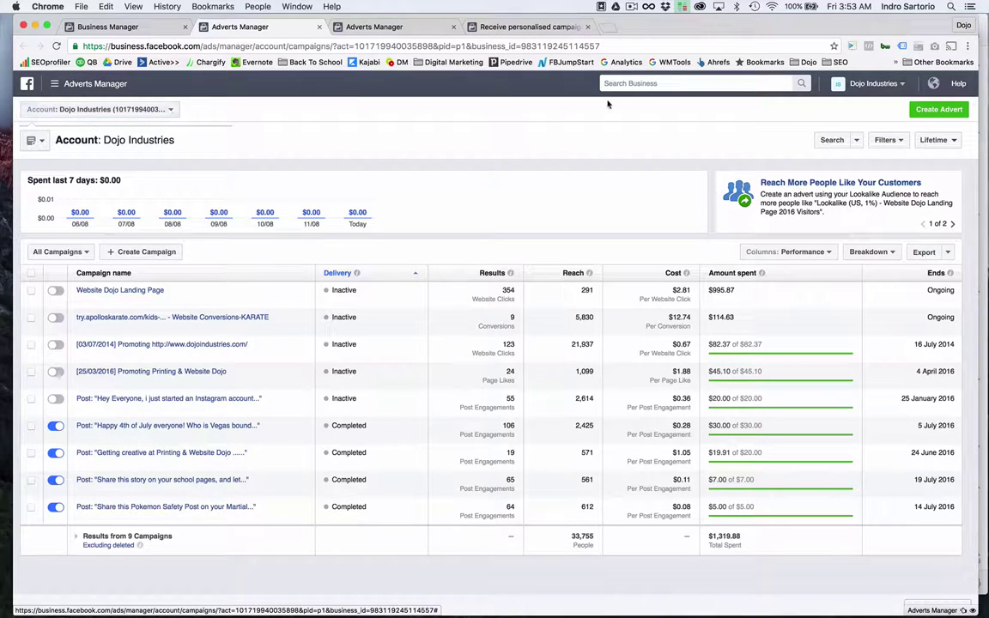
pyautogui.click(632, 7)
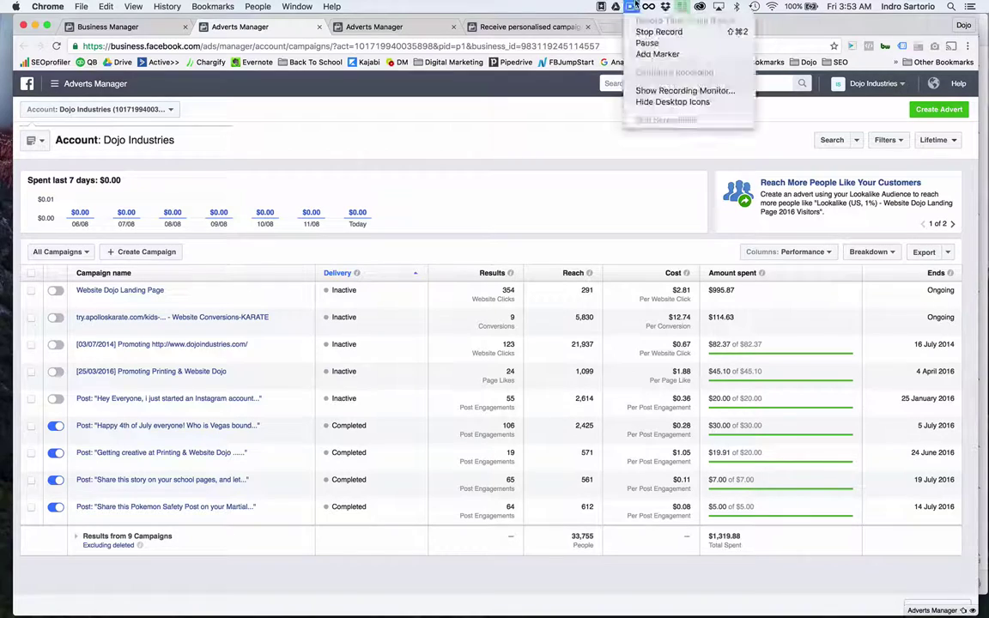